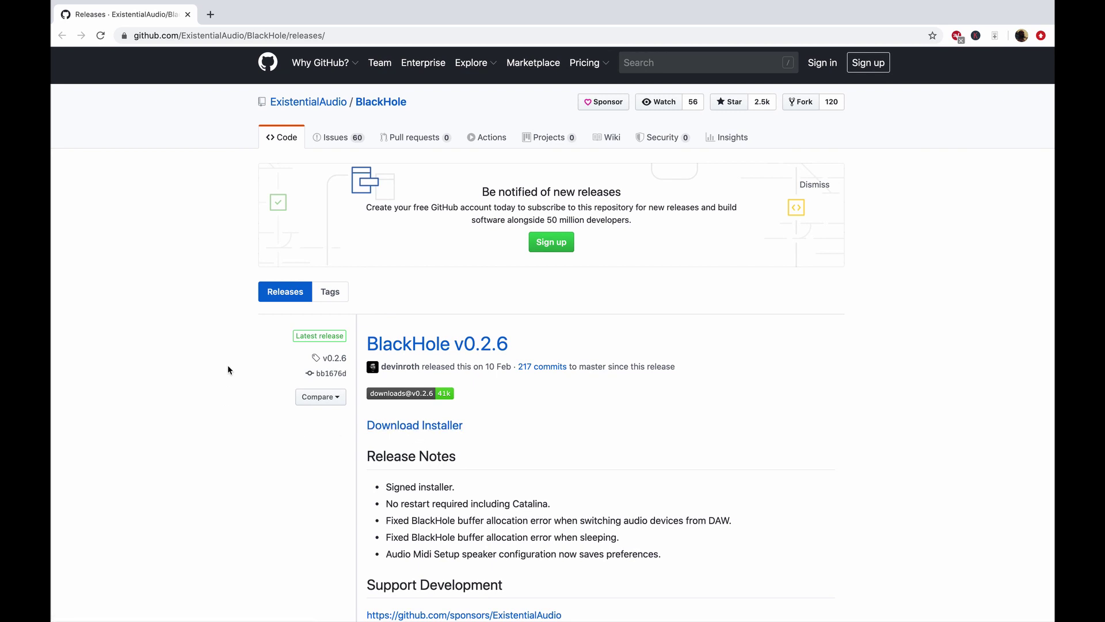
Step: Scroll the BlackHole v0.2.6 release page down to its Assets and back up
{"action": "scroll", "coordinate": [227, 367], "scroll_direction": "down", "scroll_amount": 1}
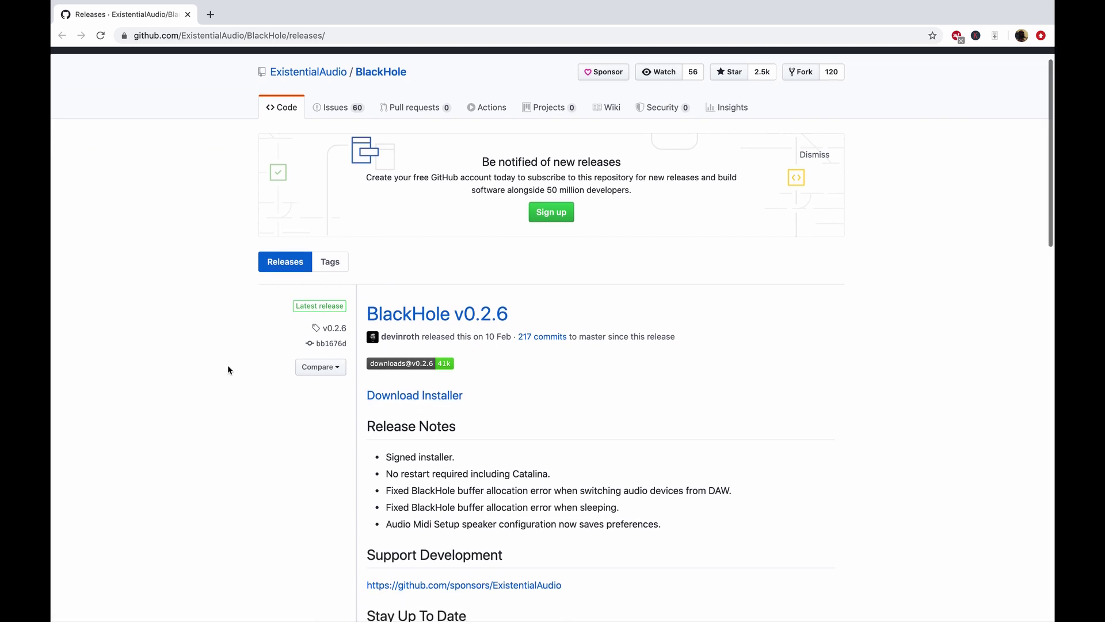
{"action": "scroll", "coordinate": [227, 367], "scroll_direction": "down", "scroll_amount": 4}
{"action": "scroll", "coordinate": [227, 369], "scroll_direction": "down", "scroll_amount": 8}
{"action": "scroll", "coordinate": [227, 369], "scroll_direction": "up", "scroll_amount": 4}
{"action": "scroll", "coordinate": [227, 369], "scroll_direction": "up", "scroll_amount": 10}
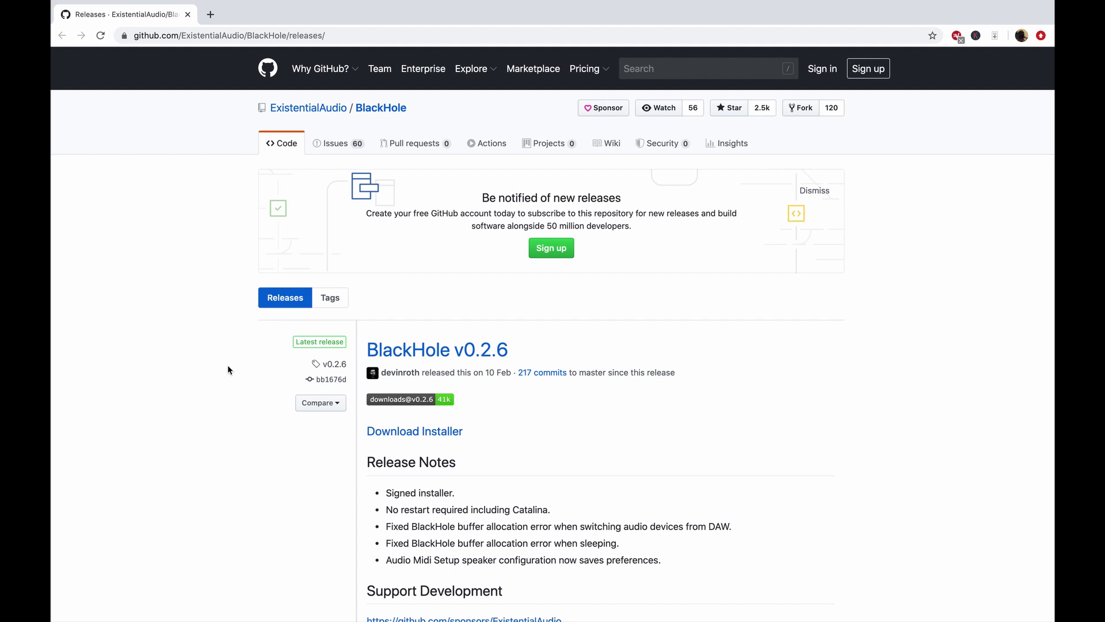
Step: Bring up the Audio MIDI Setup window, searching for 'midi'
{"action": "key", "text": "ctrl+Right"}
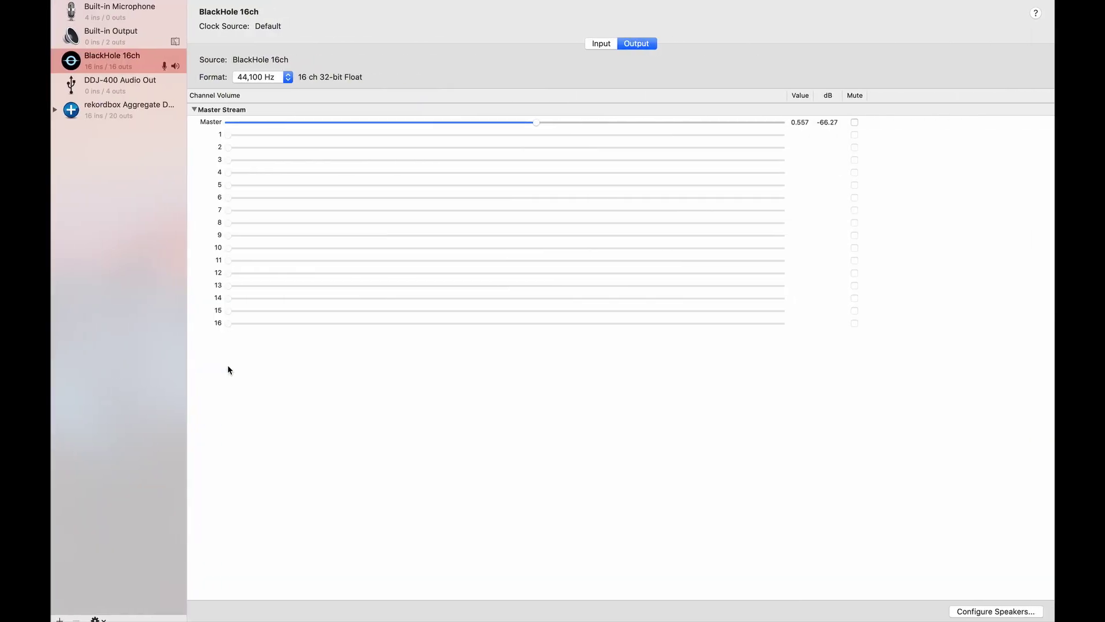
{"action": "mouse_move", "coordinate": [780, 1]}
{"action": "left_click", "coordinate": [1014, 7]}
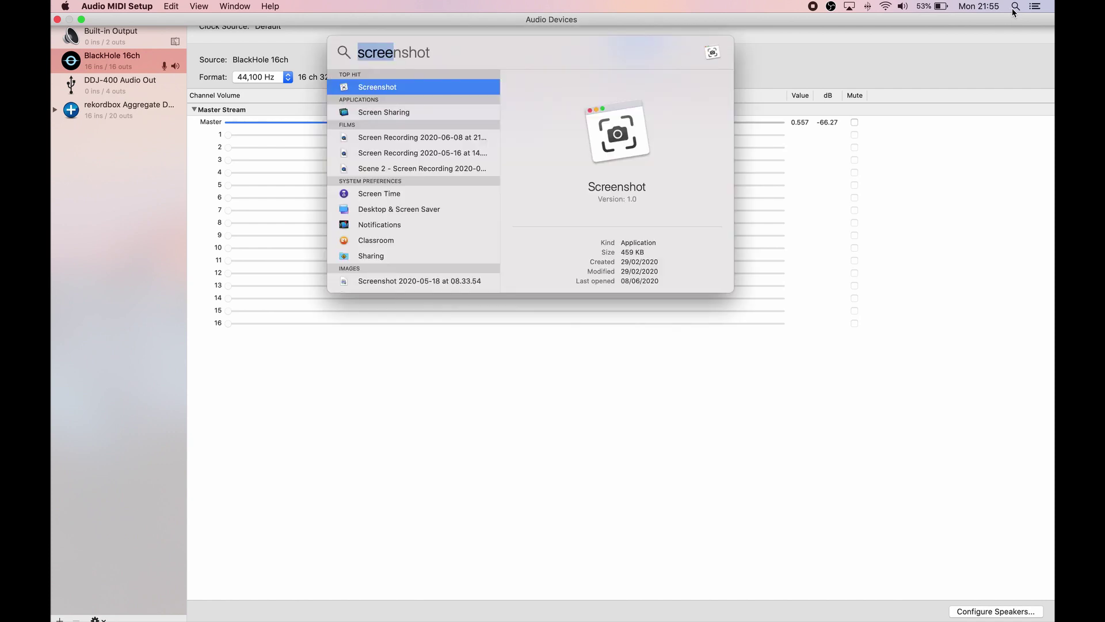
{"action": "type", "text": "midi"}
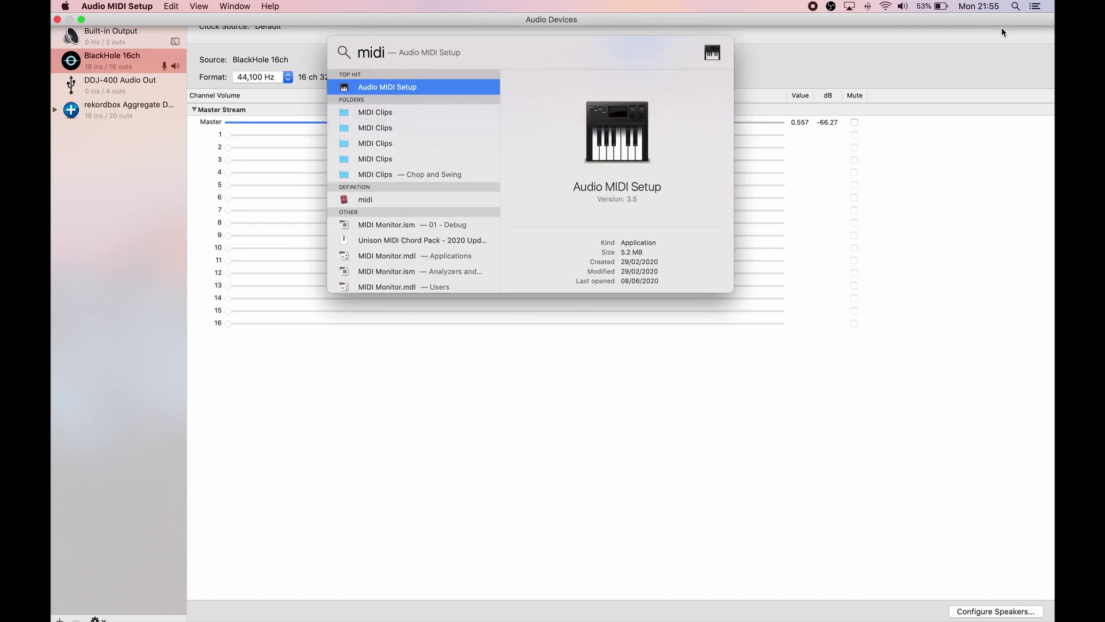
{"action": "left_click", "coordinate": [359, 403]}
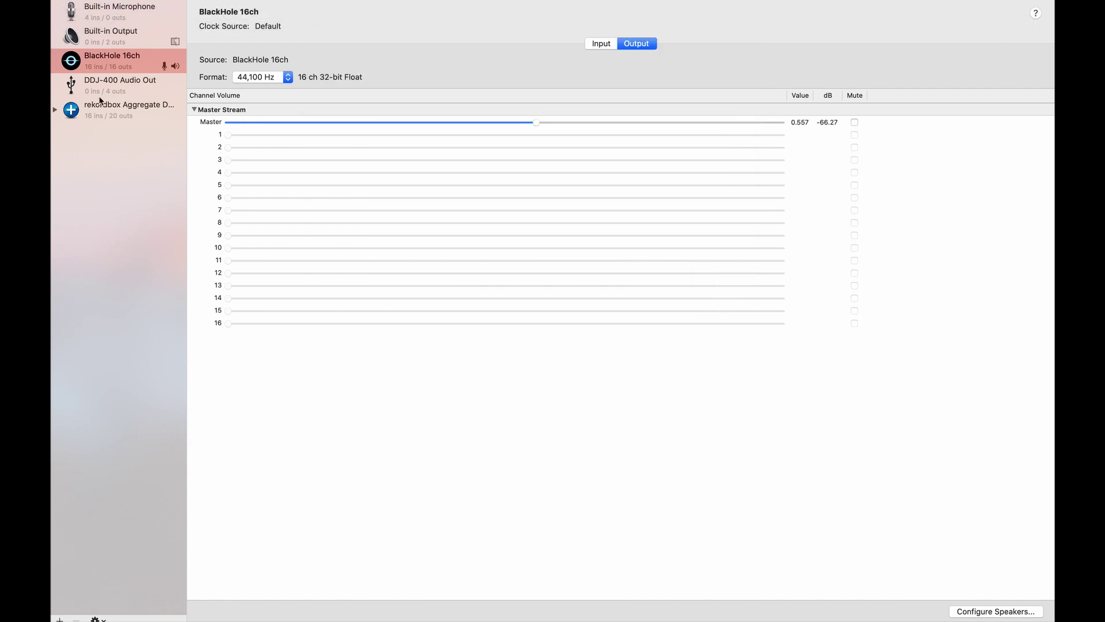
Step: Check the BlackHole 16ch device's options menu, then switch to rekordbox's audio preferences
{"action": "right_click", "coordinate": [135, 65]}
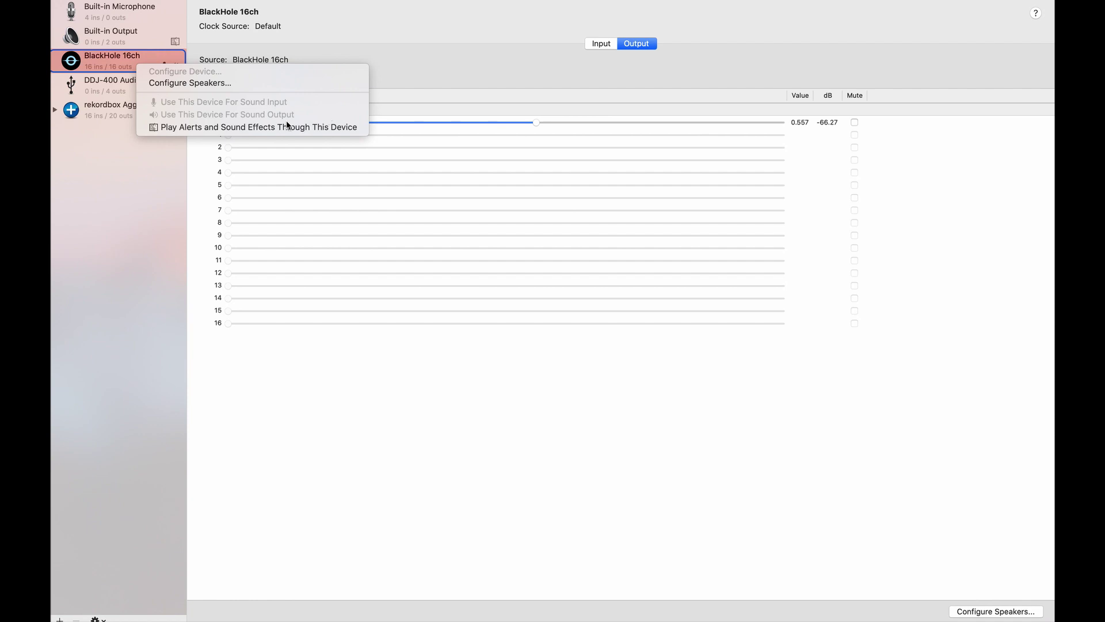
{"action": "left_click", "coordinate": [140, 242]}
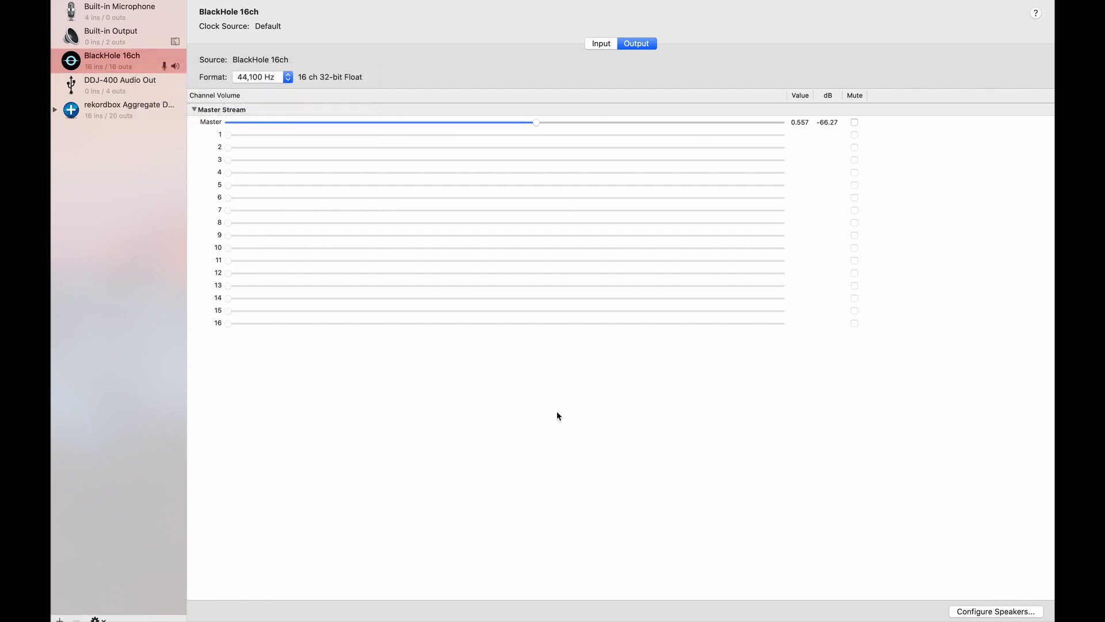
{"action": "key", "text": "super+Tab"}
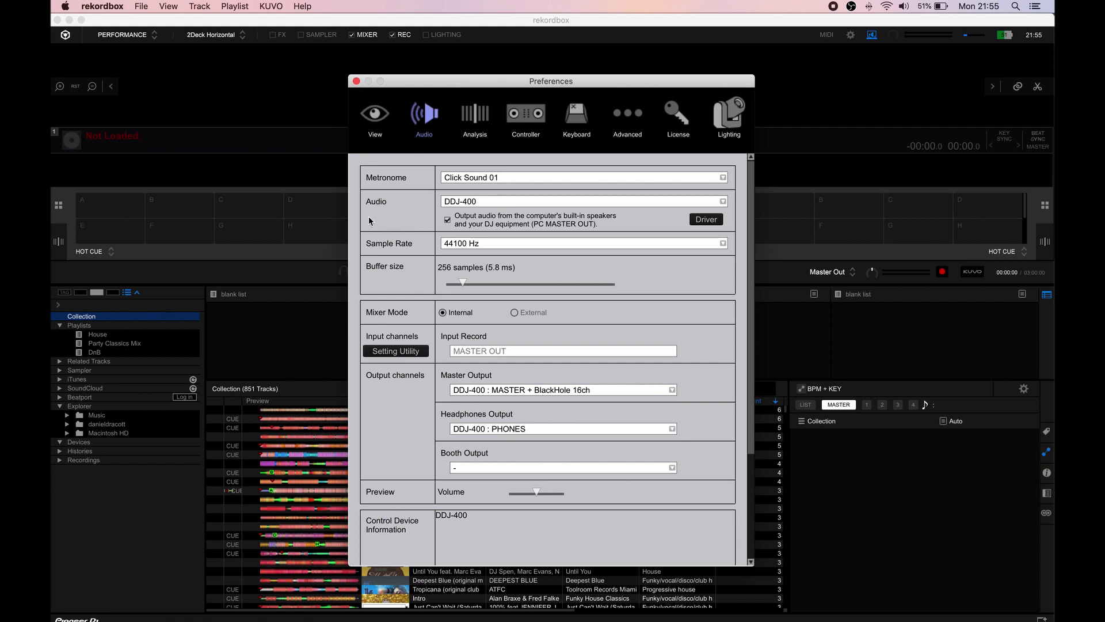
{"action": "left_click", "coordinate": [567, 204]}
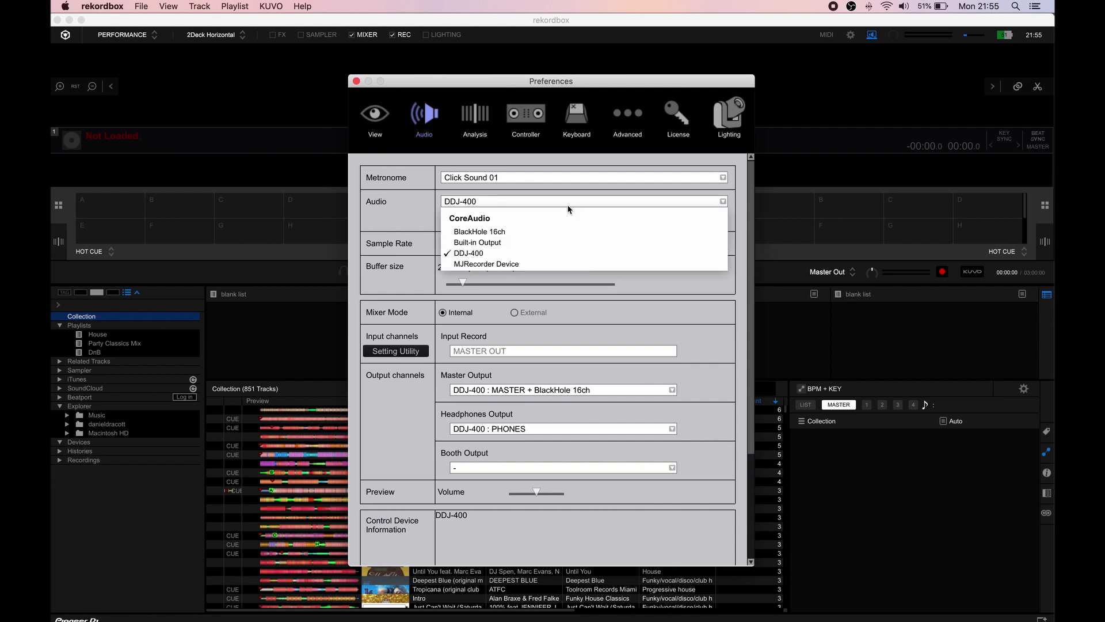
{"action": "left_click", "coordinate": [548, 253]}
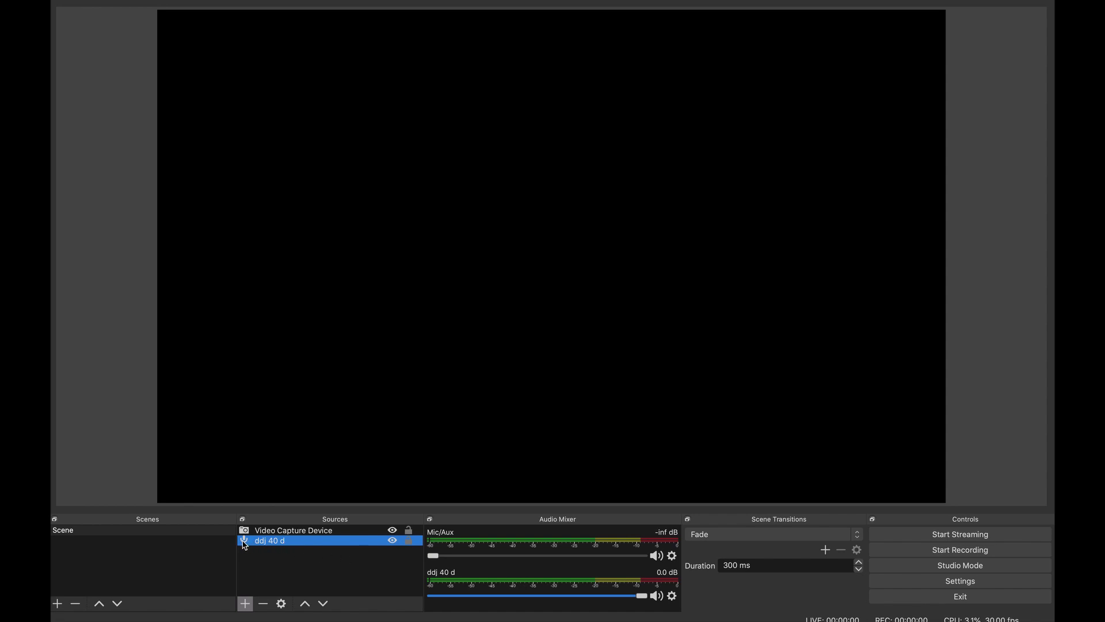
Step: Open the Sources list of source types and dismiss it without adding anything
{"action": "left_click", "coordinate": [245, 603]}
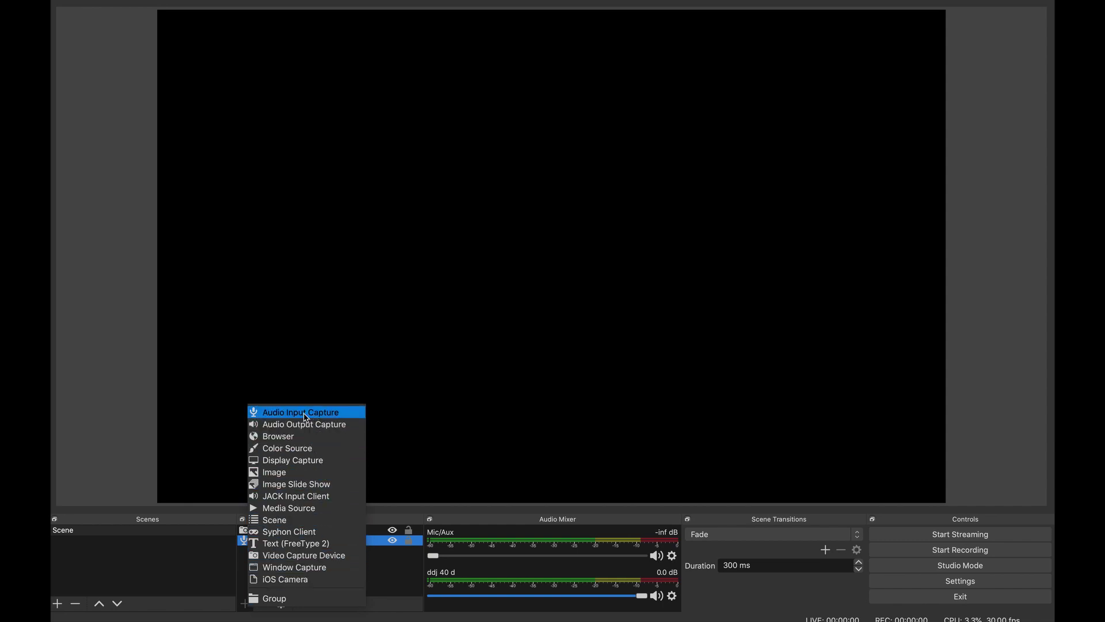
{"action": "left_click", "coordinate": [356, 553]}
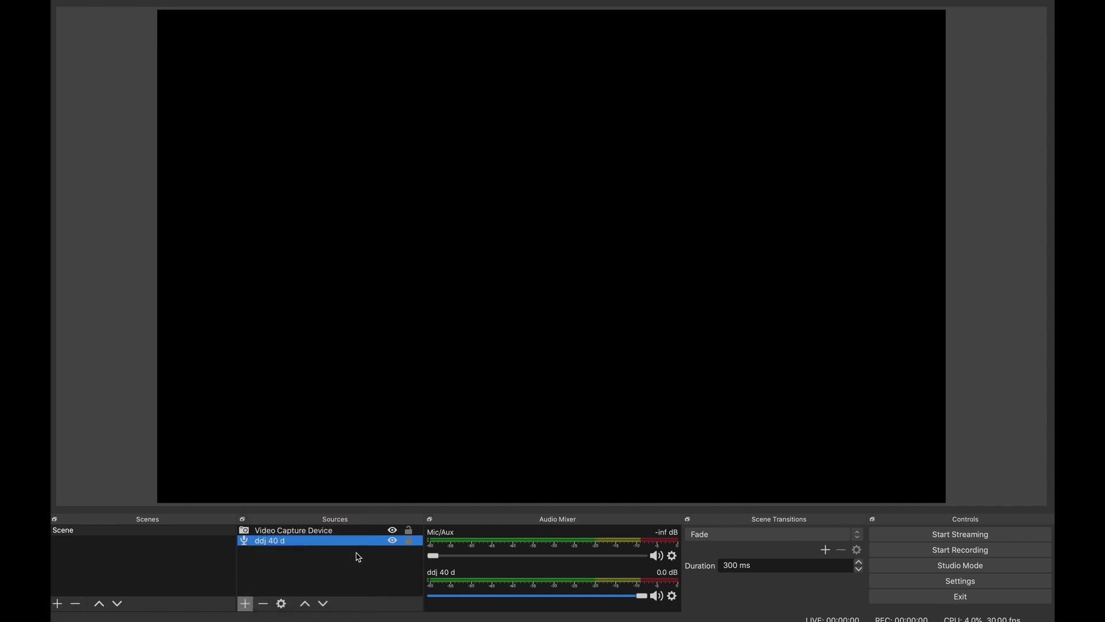
Step: Keep BlackHole 16ch as the ddj 40 d source's input device and confirm with OK
{"action": "double_click", "coordinate": [350, 540]}
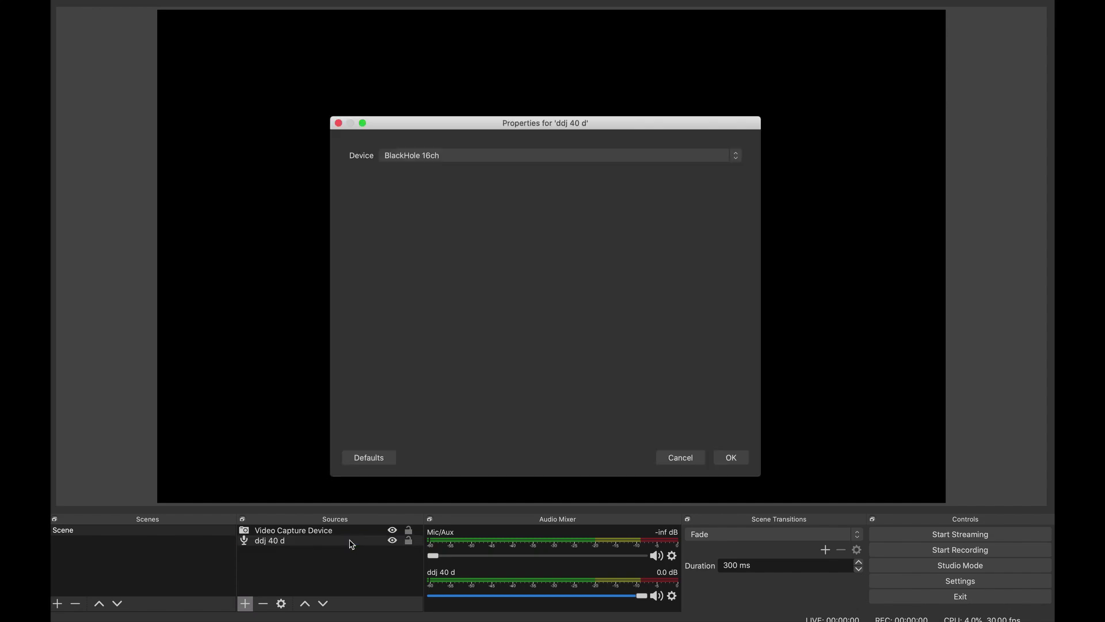
{"action": "left_click", "coordinate": [437, 162]}
{"action": "left_click", "coordinate": [437, 160]}
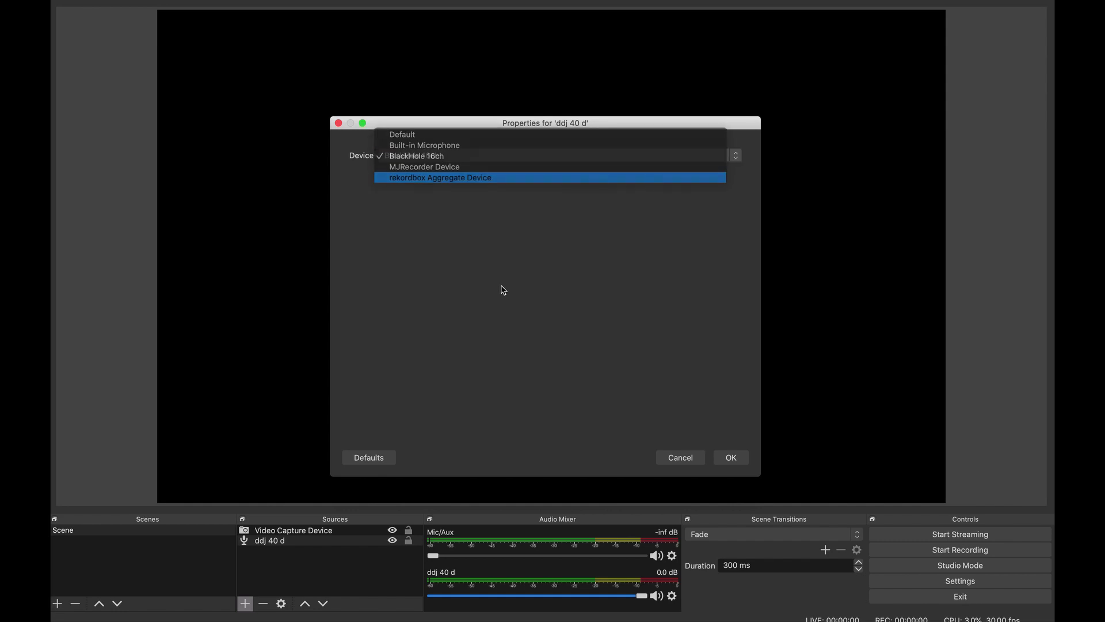
{"action": "left_click", "coordinate": [731, 458]}
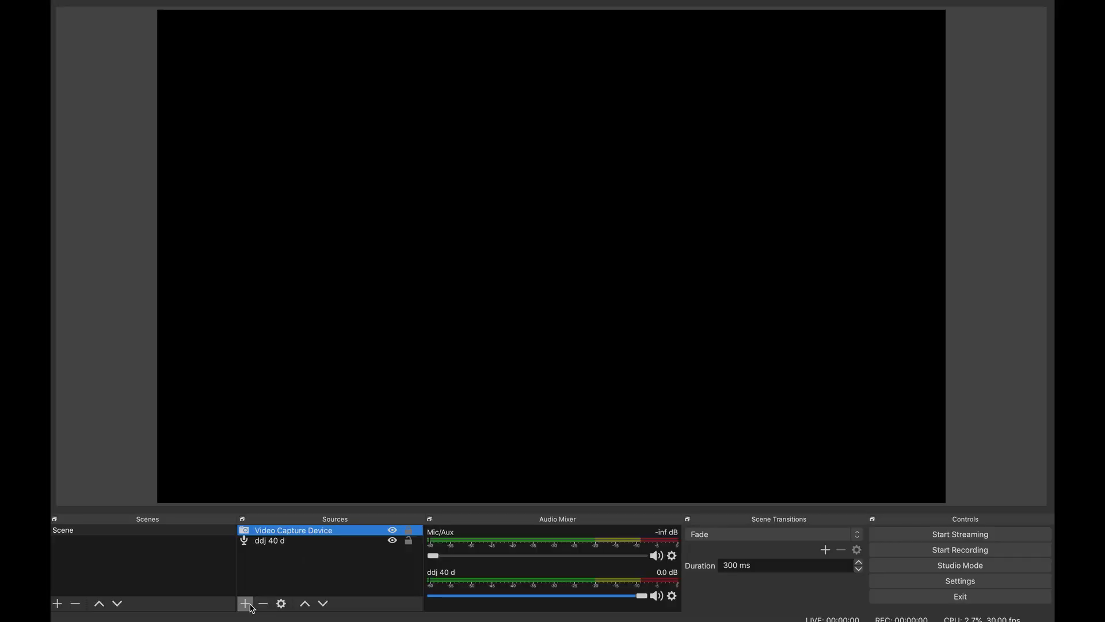
Step: Configure the Video Capture Device source for the iPhone camera at the 1280x720 preset
{"action": "left_click", "coordinate": [245, 603]}
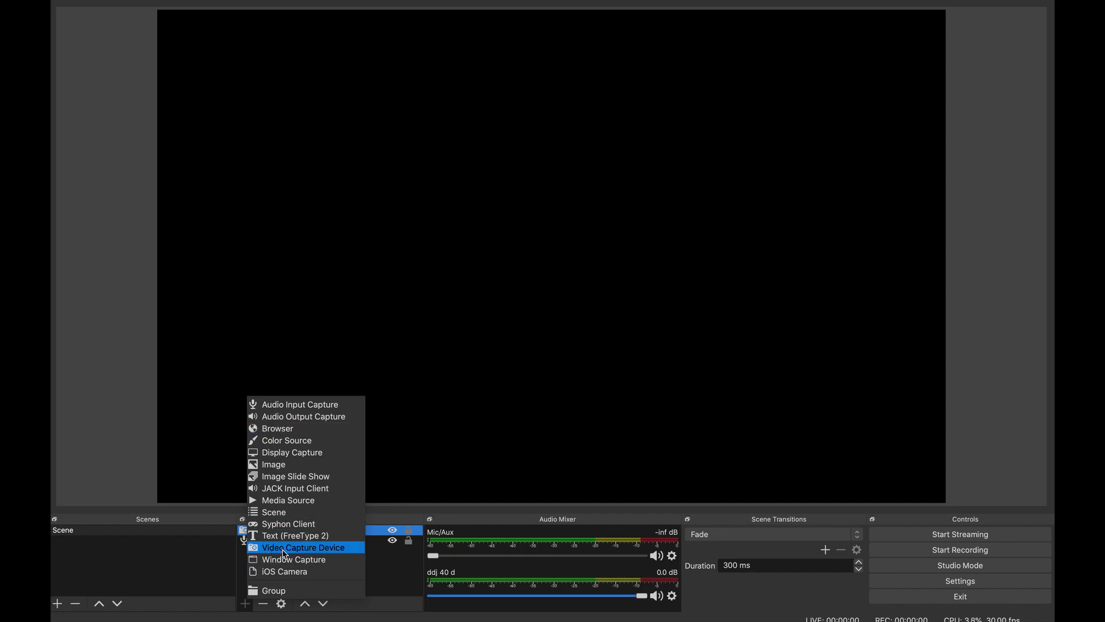
{"action": "left_click", "coordinate": [381, 563]}
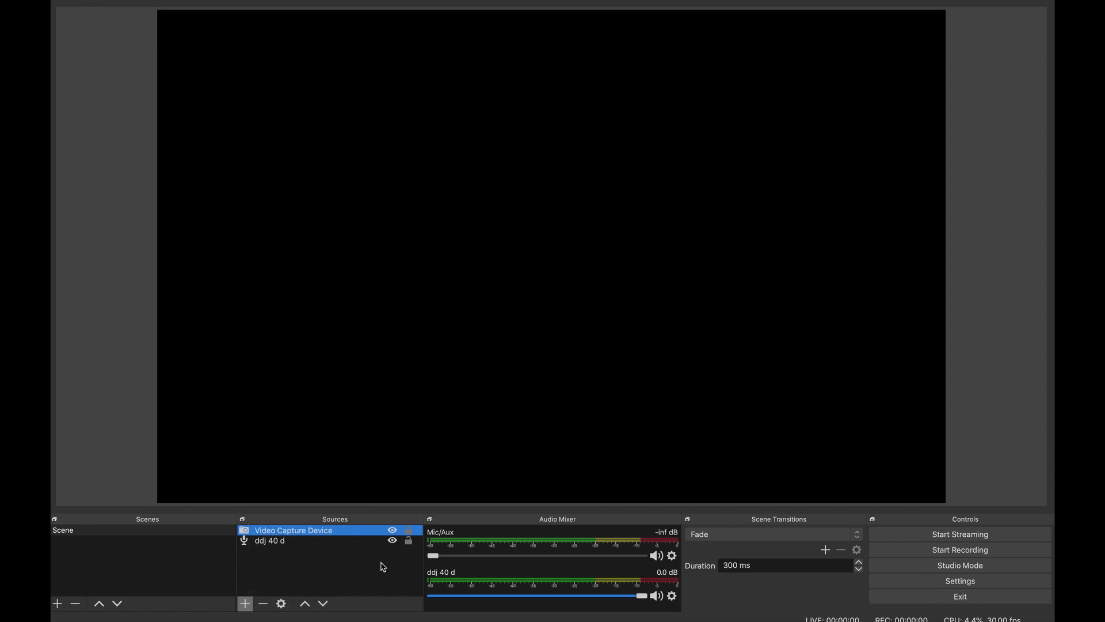
{"action": "double_click", "coordinate": [330, 537]}
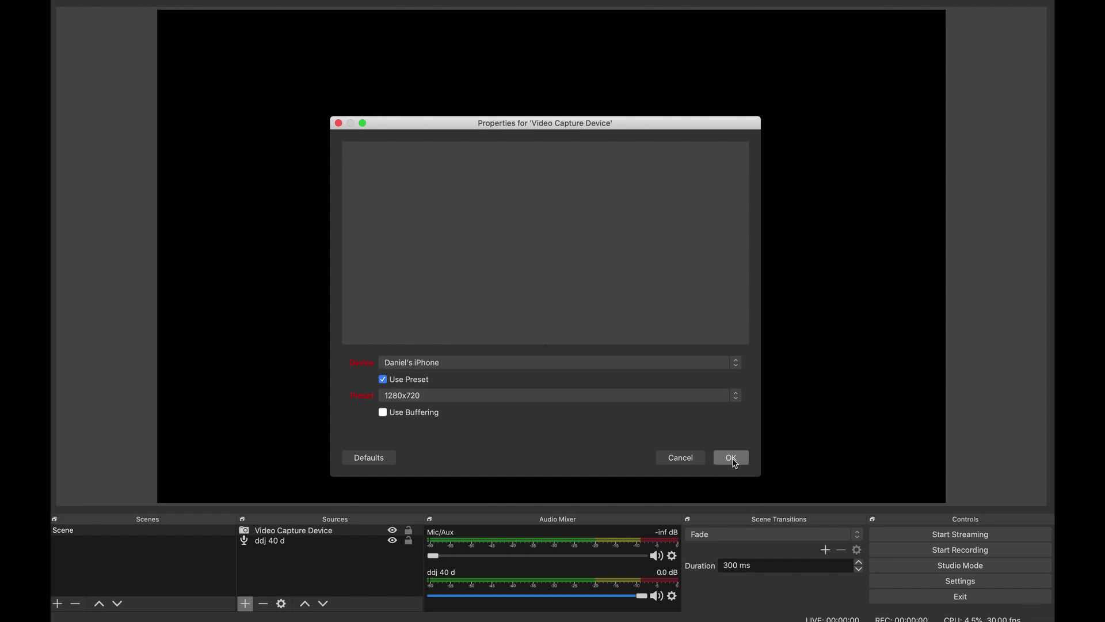
{"action": "left_click", "coordinate": [731, 458]}
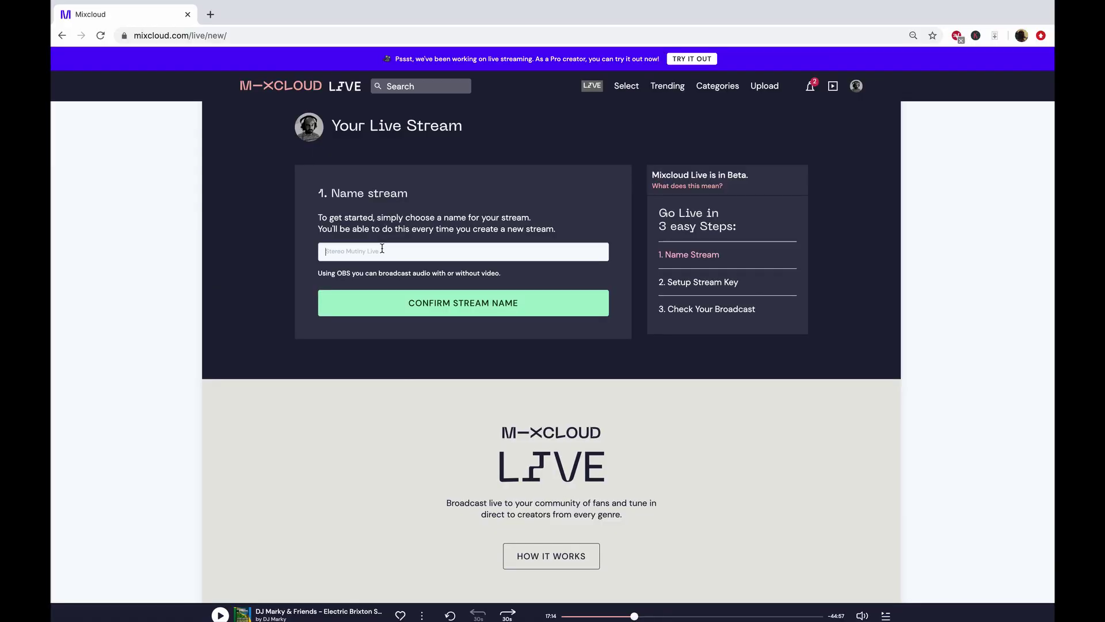
Step: Confirm 'Test' as the Mixcloud stream name and copy the server address
{"action": "left_click", "coordinate": [551, 314]}
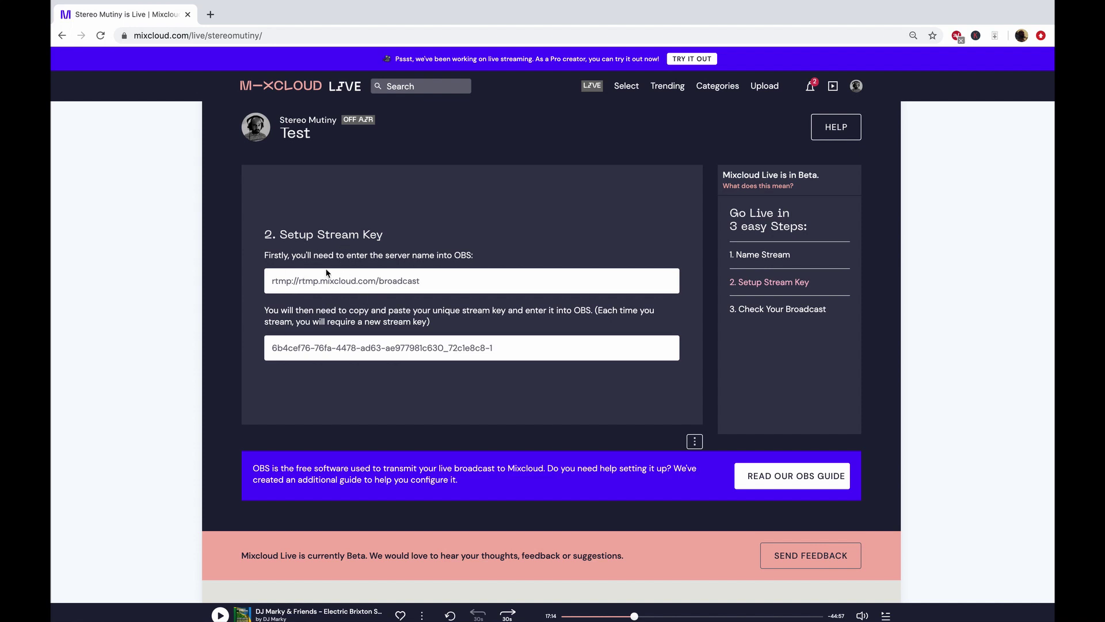
{"action": "left_click", "coordinate": [392, 279]}
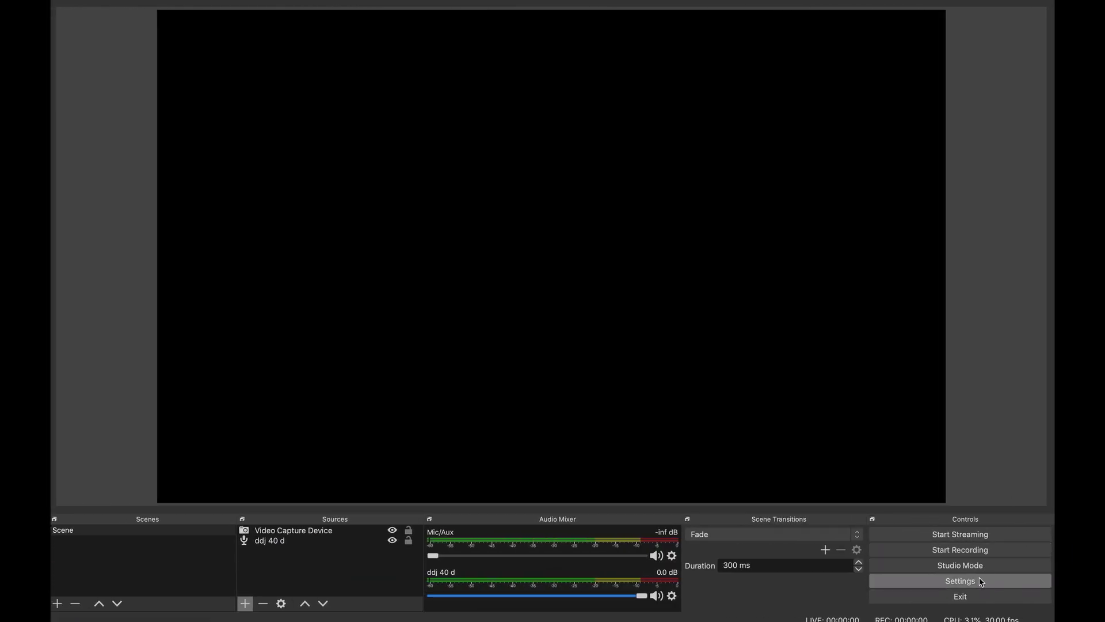
Step: In OBS stream settings, keep the Custom service and select the rtmp://rtmp.mixcloud.com/broadcast server
{"action": "left_click", "coordinate": [981, 581]}
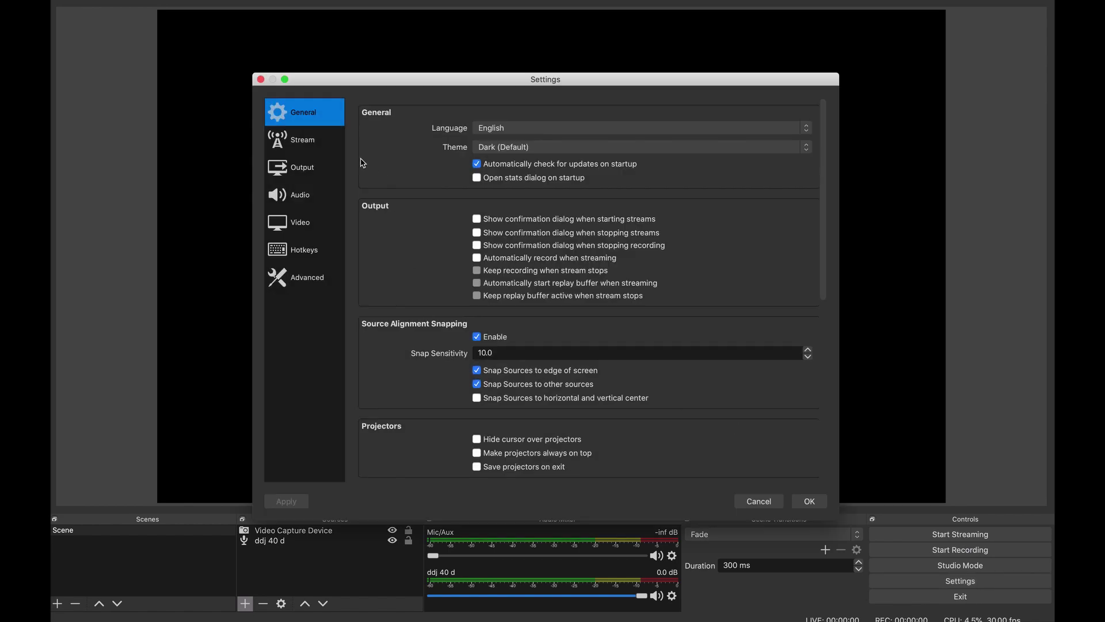
{"action": "left_click", "coordinate": [326, 139]}
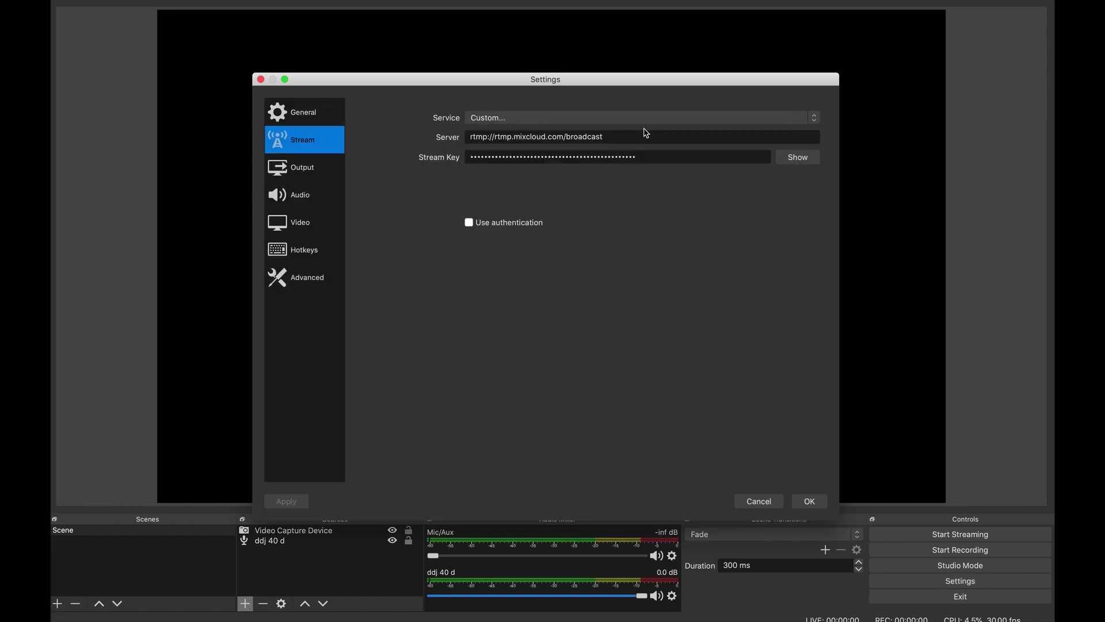
{"action": "left_click", "coordinate": [614, 118]}
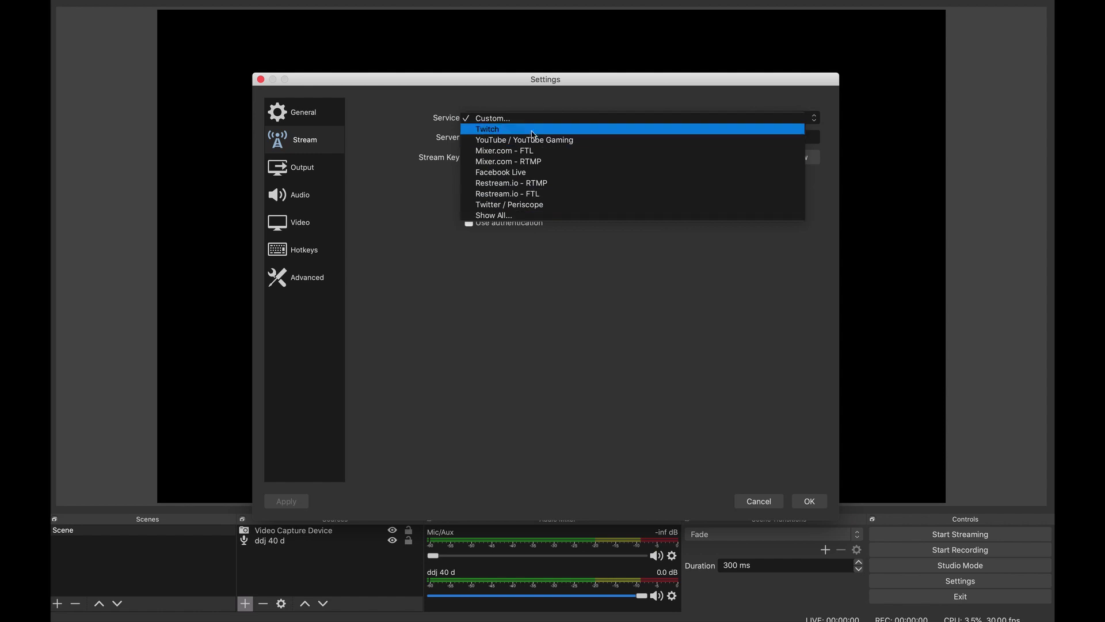
{"action": "left_click", "coordinate": [573, 337]}
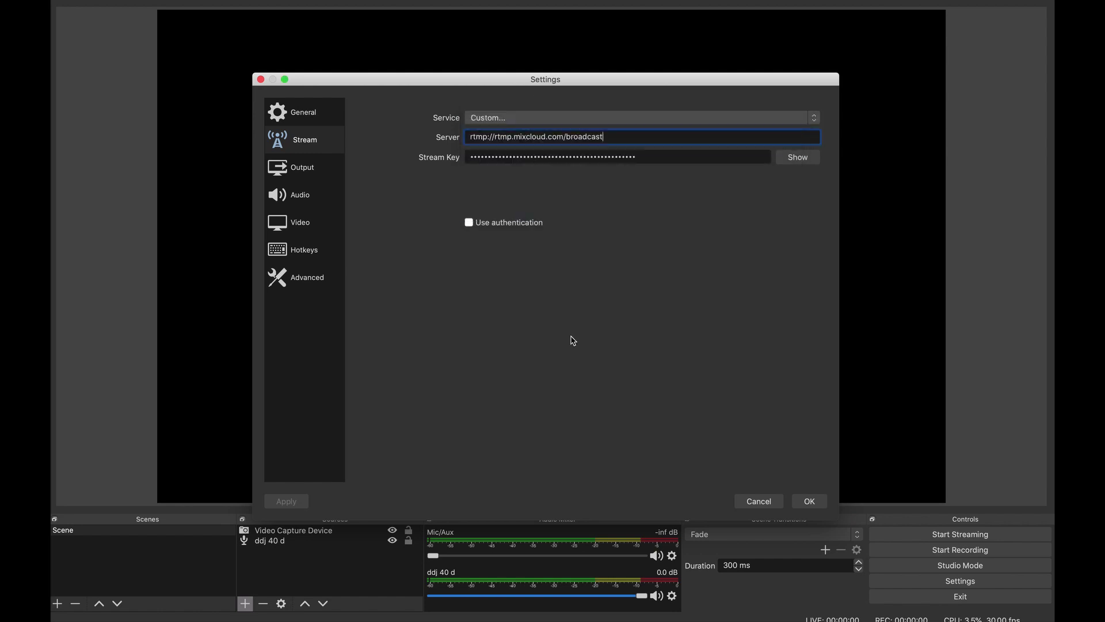
{"action": "left_click", "coordinate": [524, 118]}
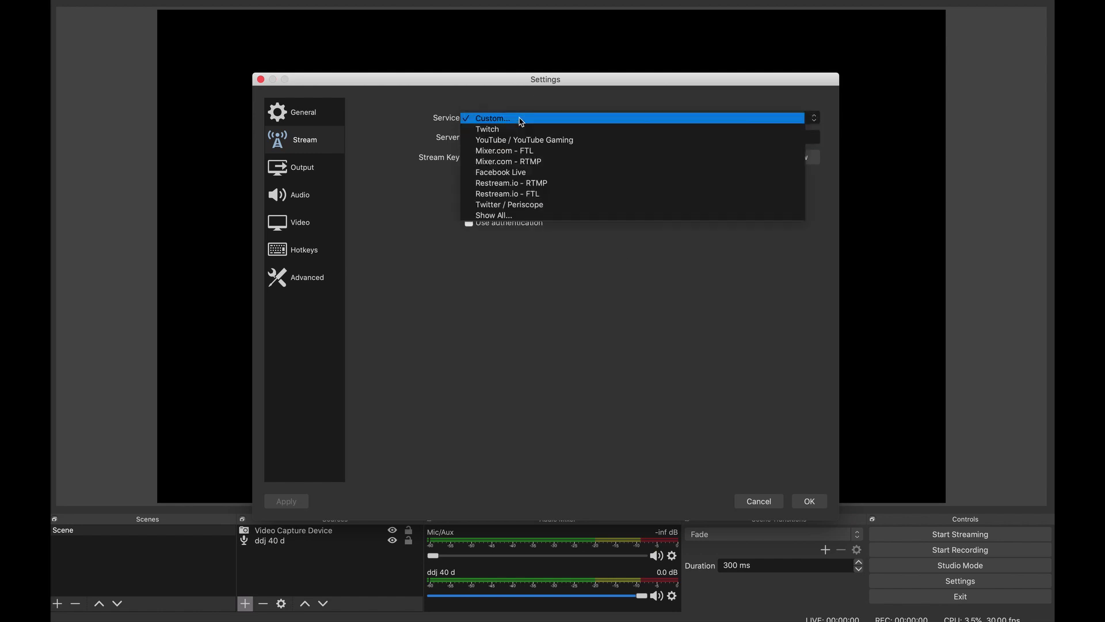
{"action": "left_click", "coordinate": [506, 118]}
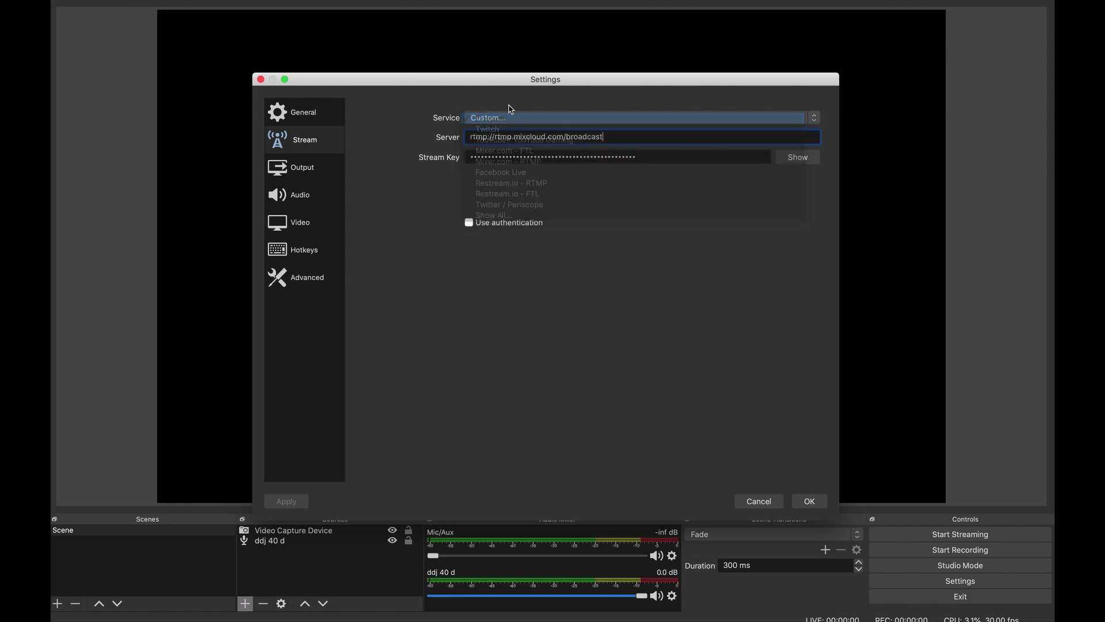
{"action": "triple_click", "coordinate": [515, 136]}
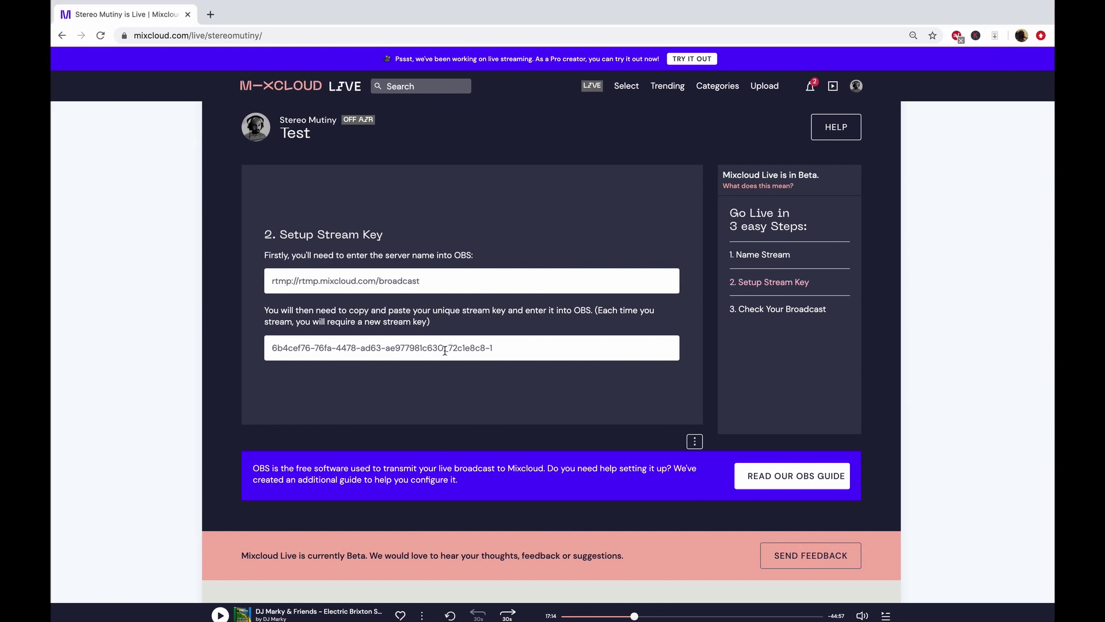
Step: Paste the copied Mixcloud stream key into OBS's Stream Key field and reveal it
{"action": "left_click", "coordinate": [445, 351]}
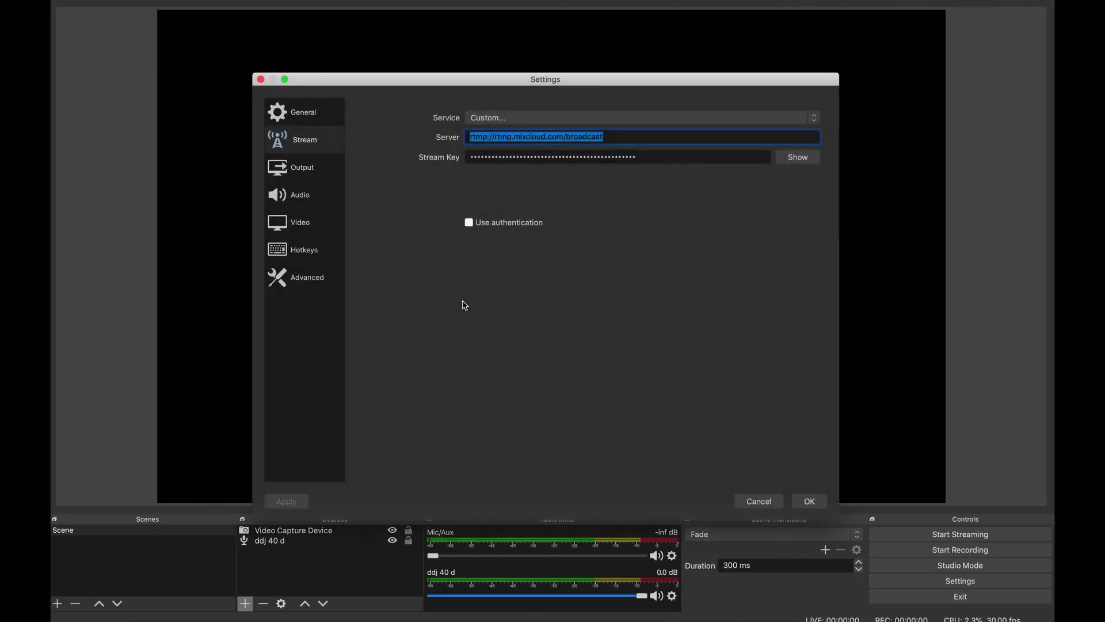
{"action": "double_click", "coordinate": [603, 157]}
{"action": "key", "text": "super+v"}
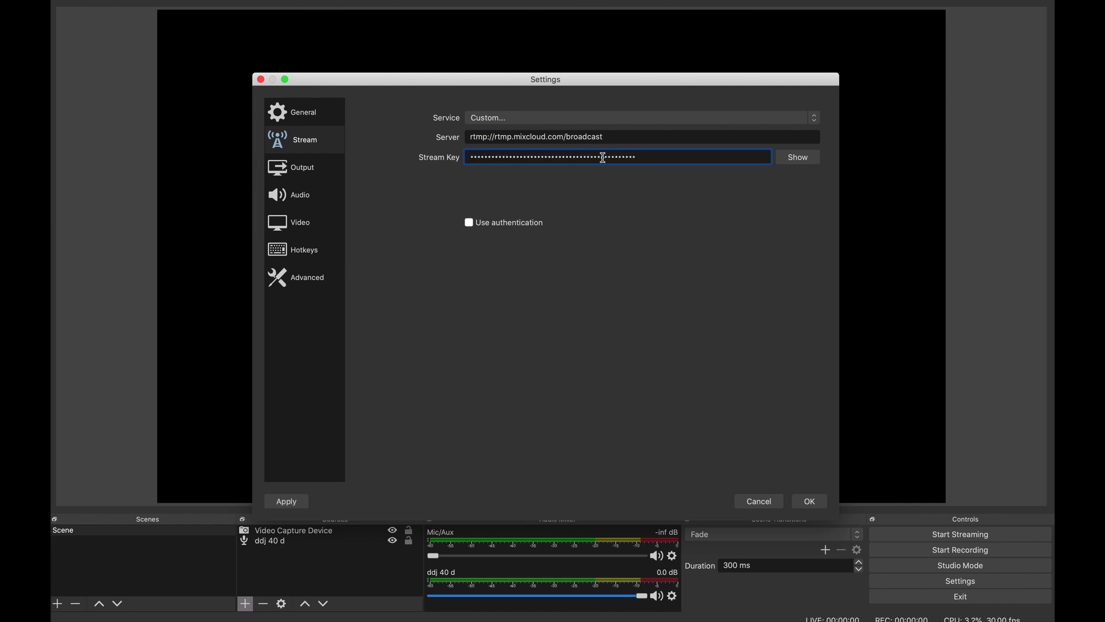
{"action": "left_click", "coordinate": [813, 157]}
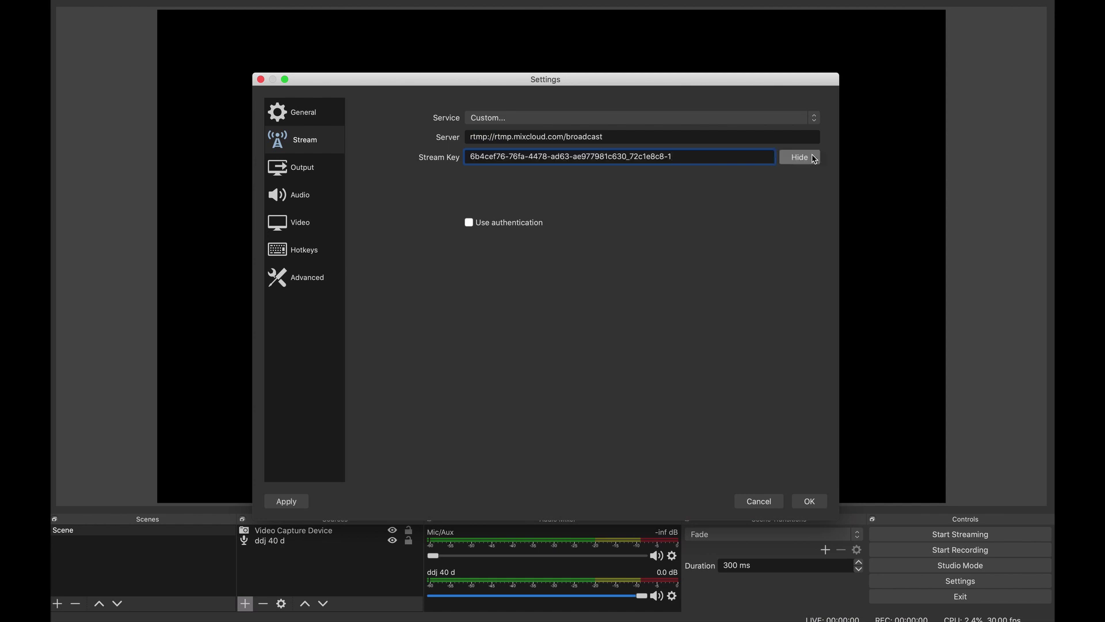